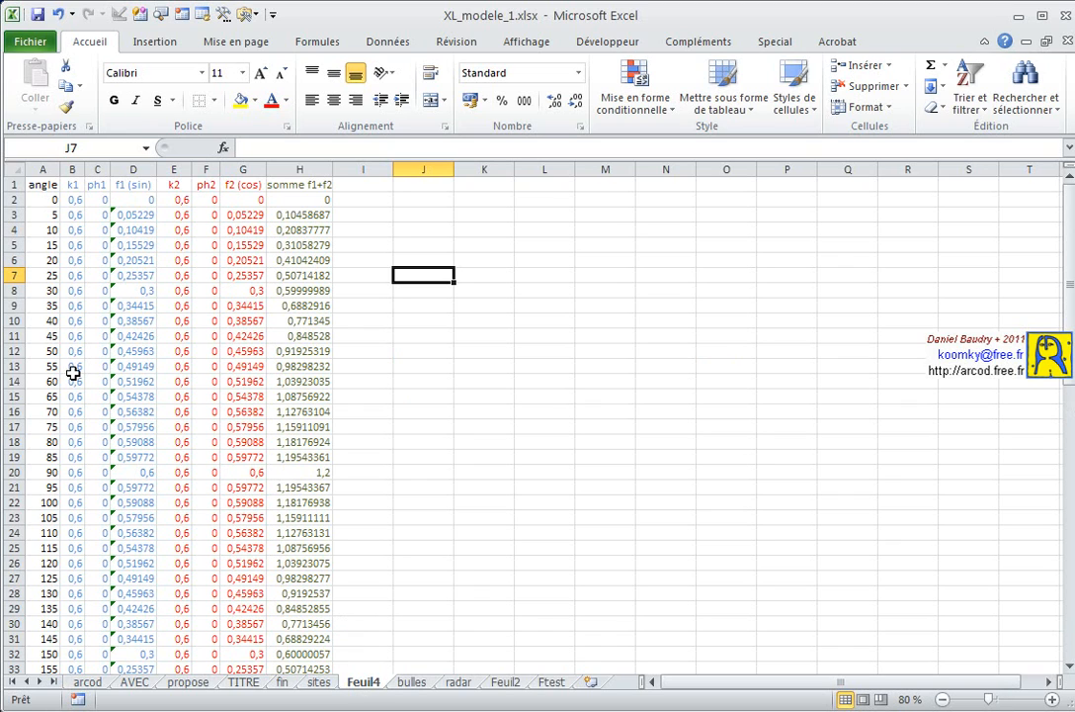
- Examine the angle, k1, ph1, f1 (sin), k2, ph2, f2 (cos) and somme f1+f2 columns of the data table
click(43, 184)
key(ctrl+shift+Down)
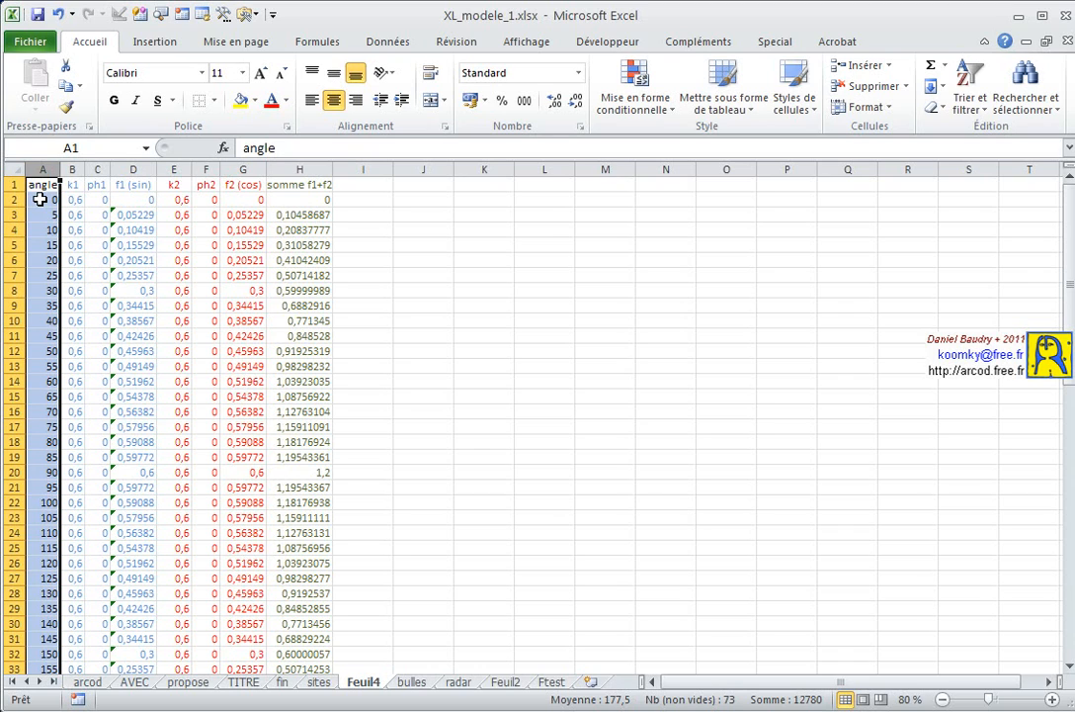
click(40, 199)
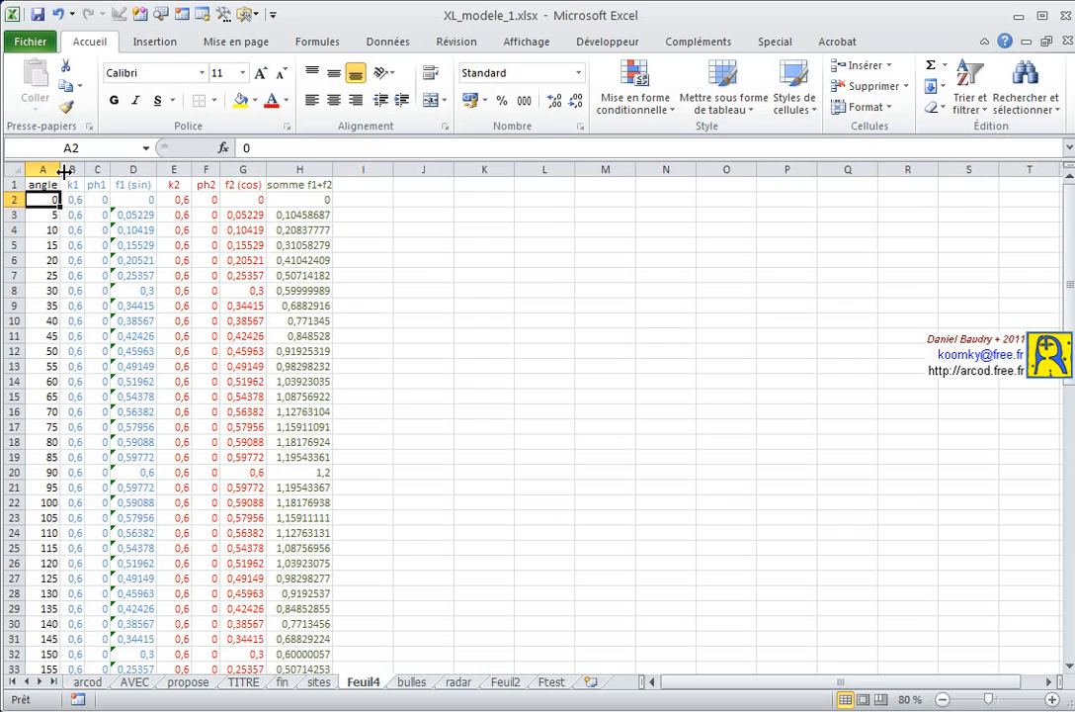
click(72, 169)
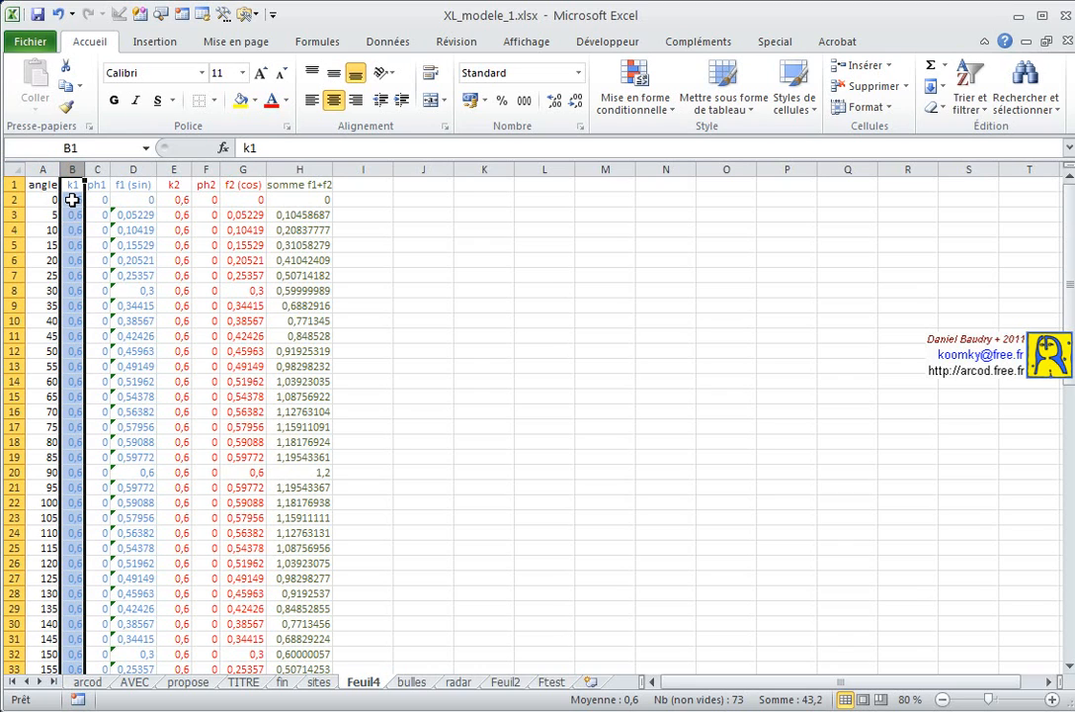
click(128, 169)
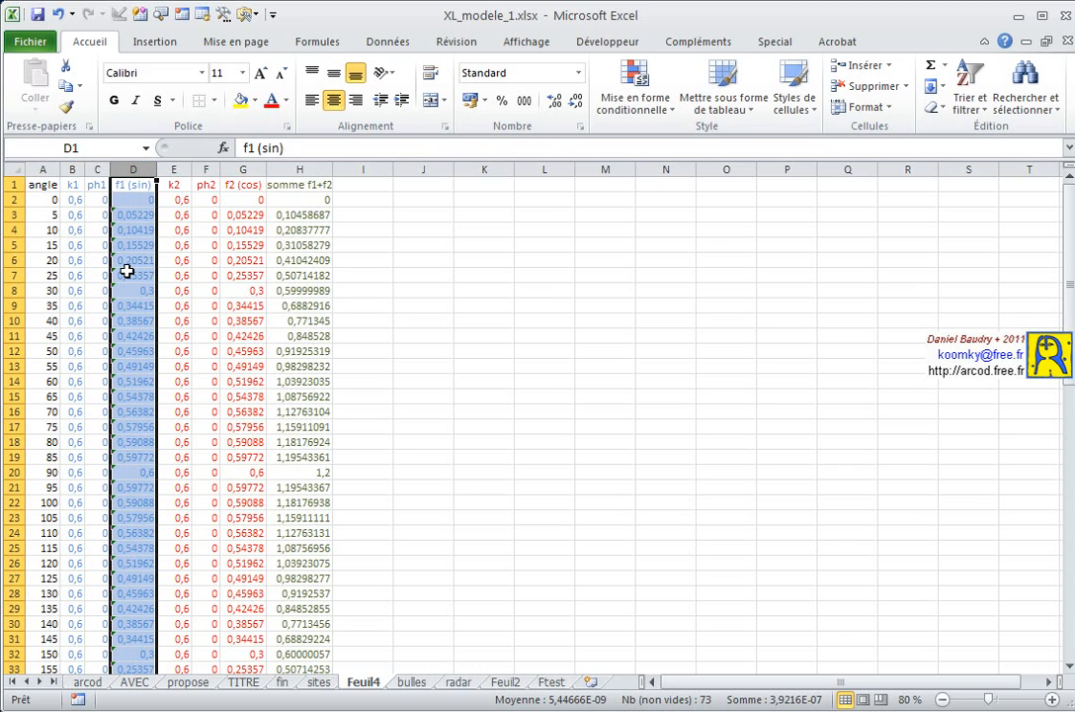
click(95, 169)
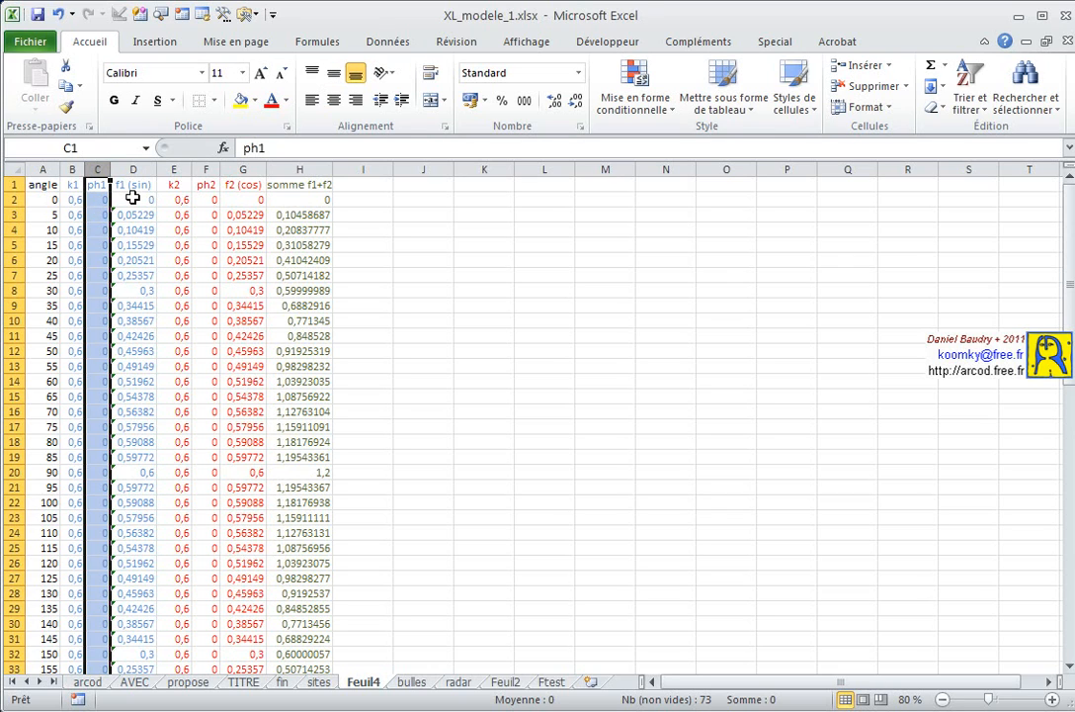
click(175, 169)
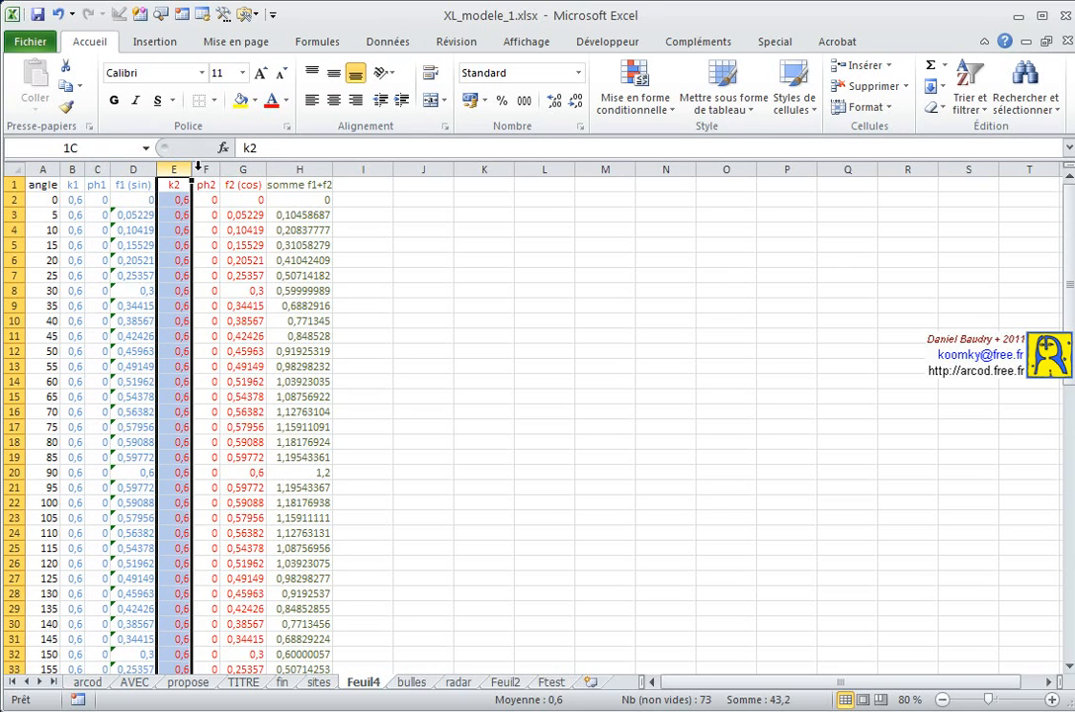
drag(197, 168, 239, 169)
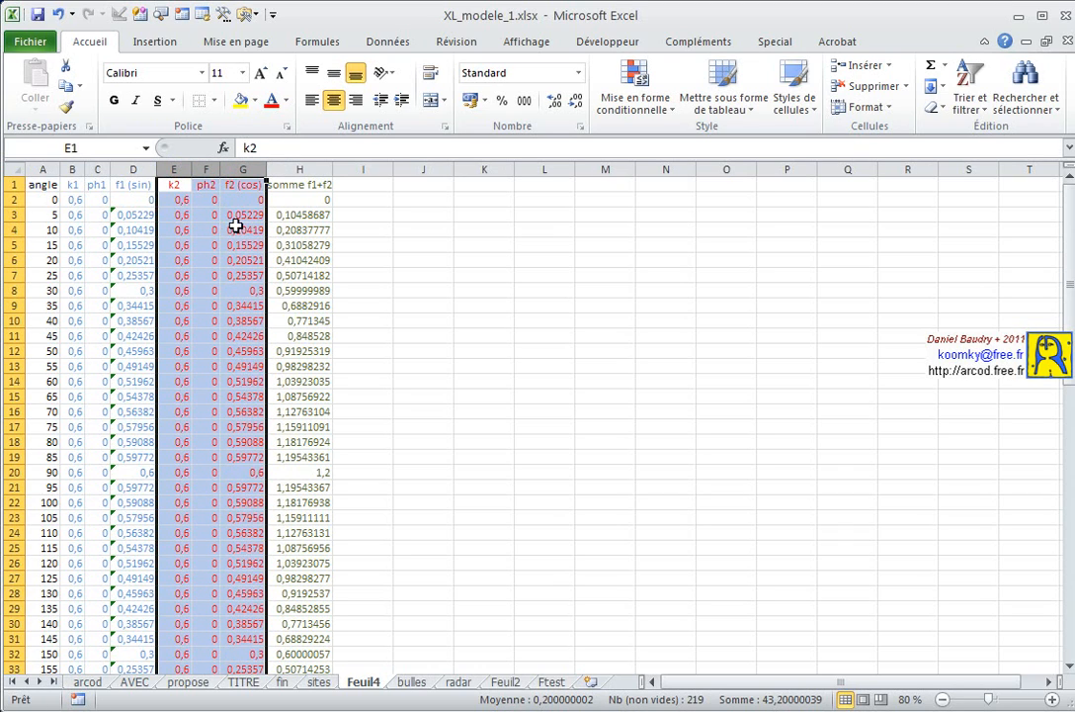
click(294, 169)
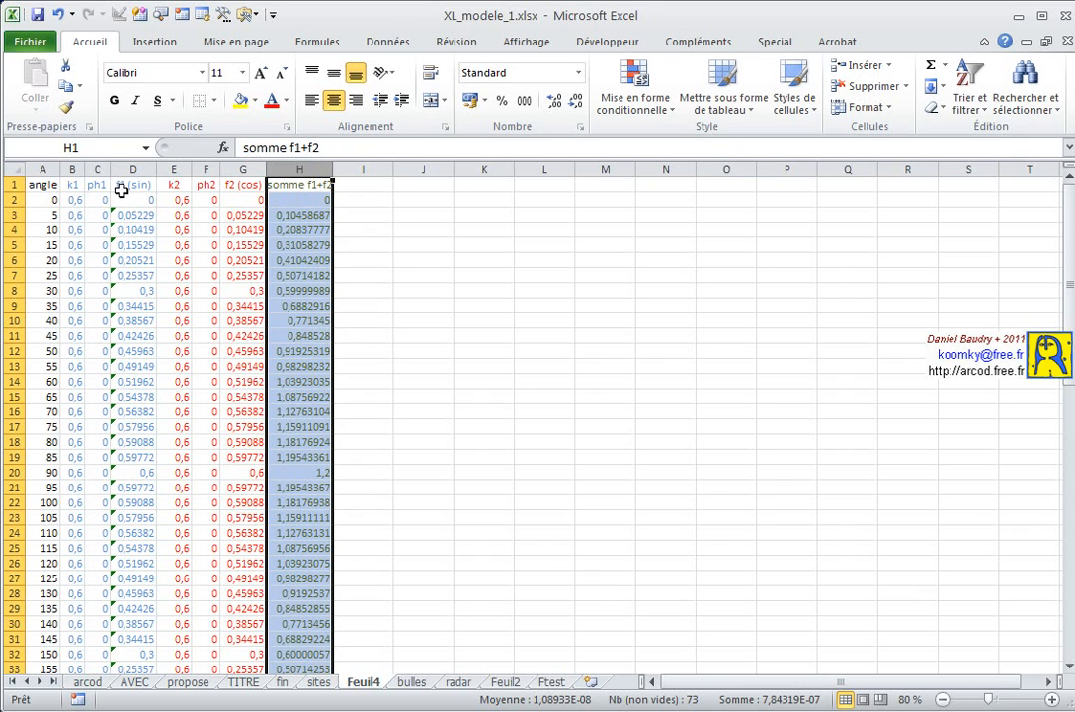
- Insert a 2D line chart of the f1 (sin), f2 (cos) and somme f1+f2 columns, enlarged beside the table over columns J to T
drag(120, 186, 126, 643)
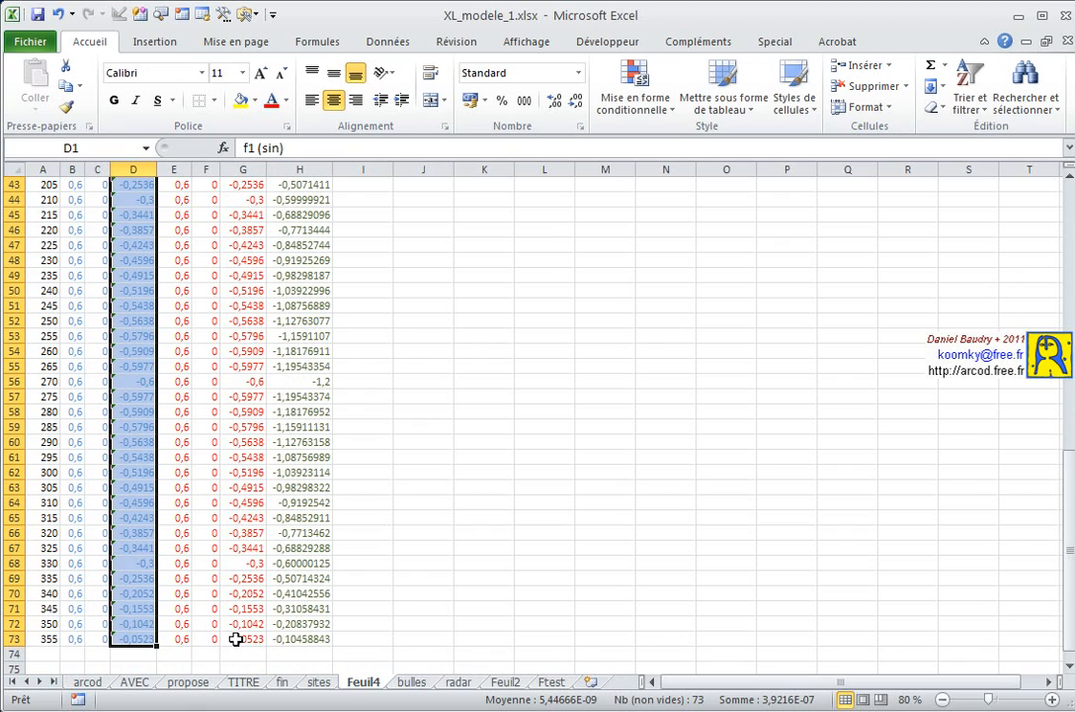
drag(237, 639, 281, 181)
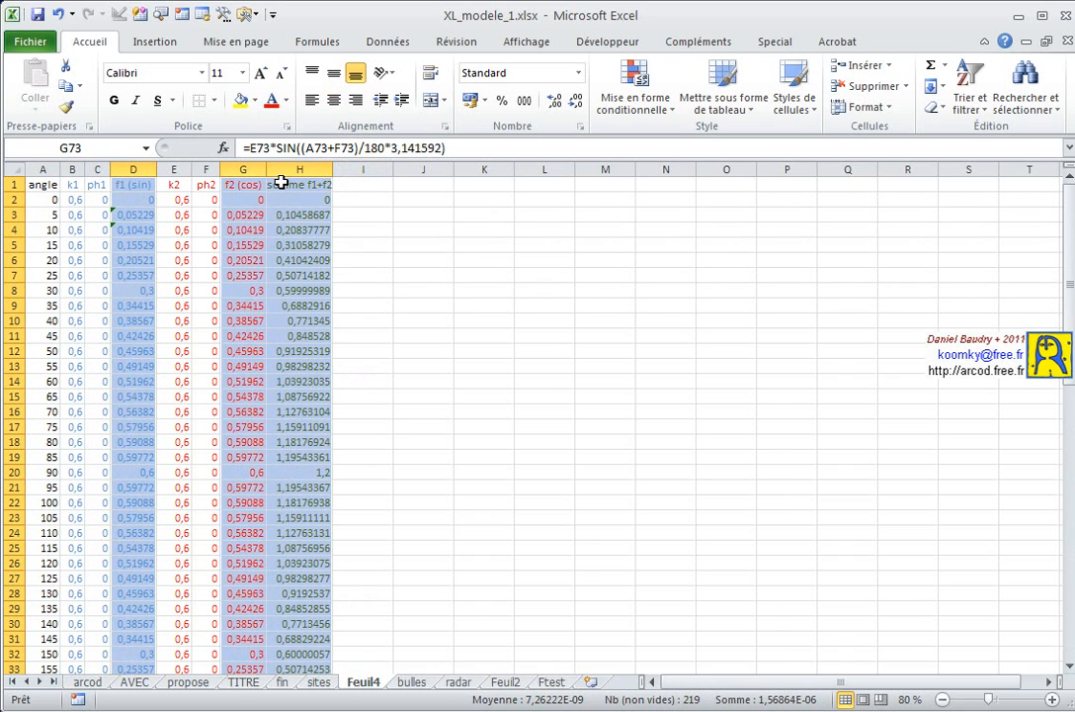
click(155, 44)
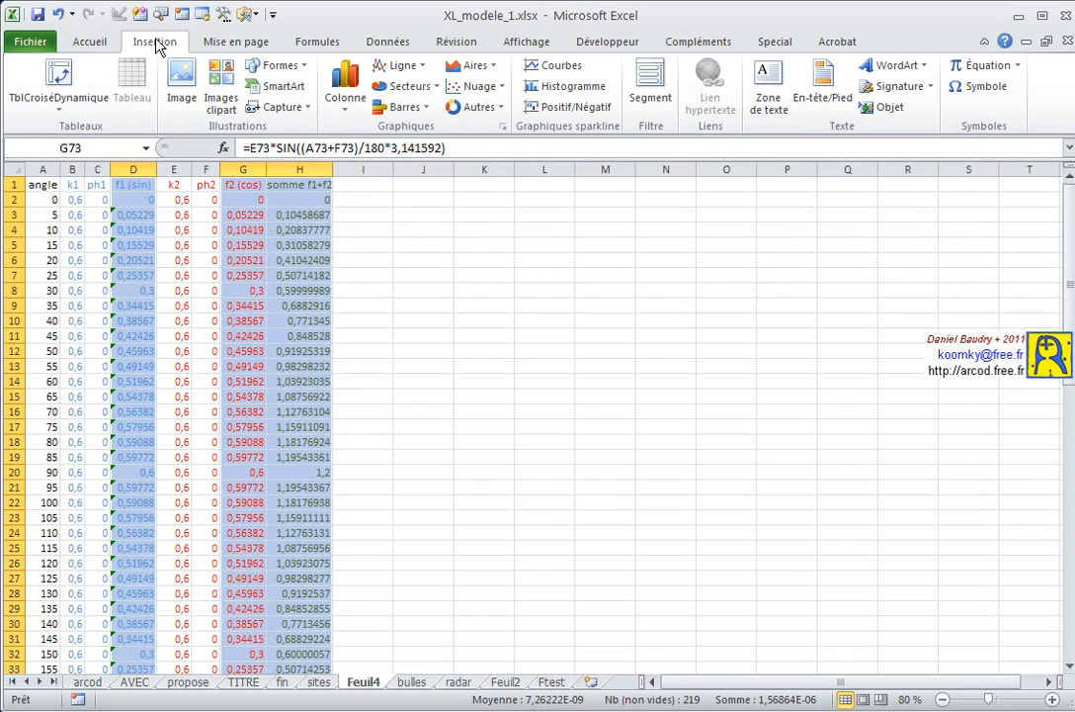
click(400, 68)
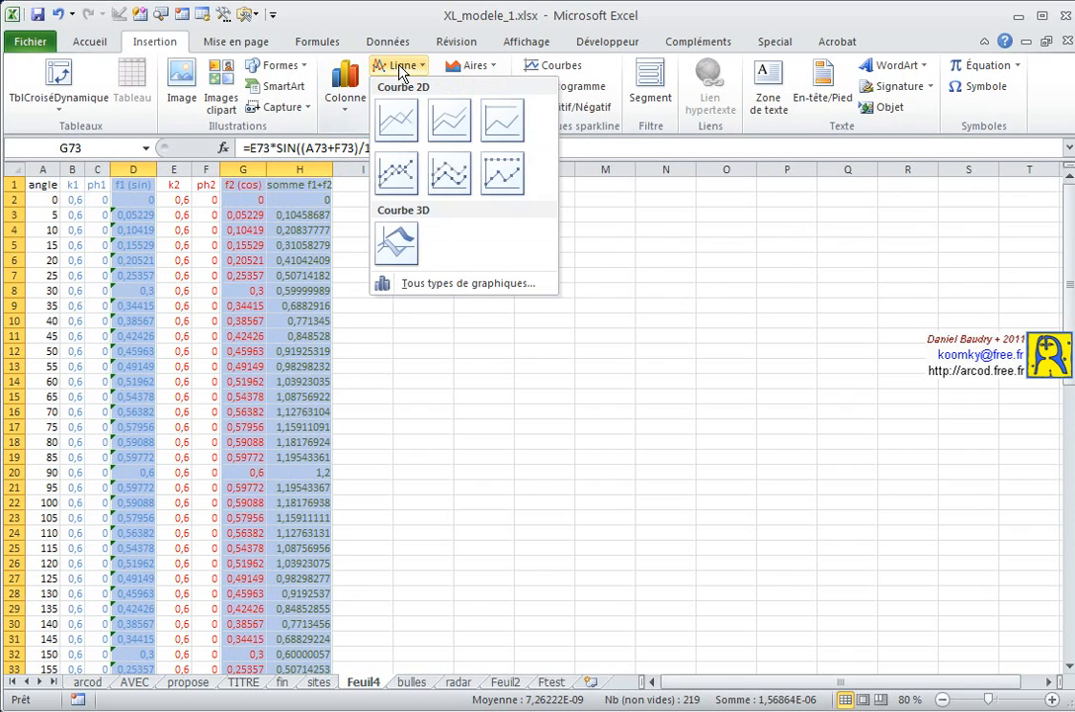
click(396, 122)
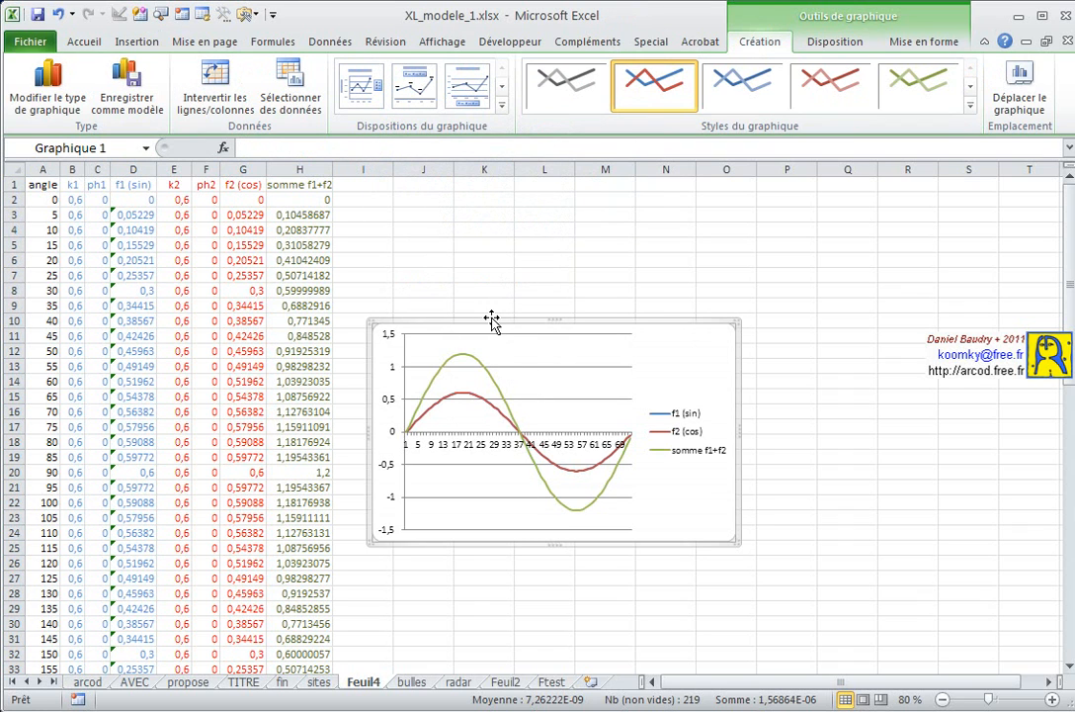
drag(492, 322, 521, 188)
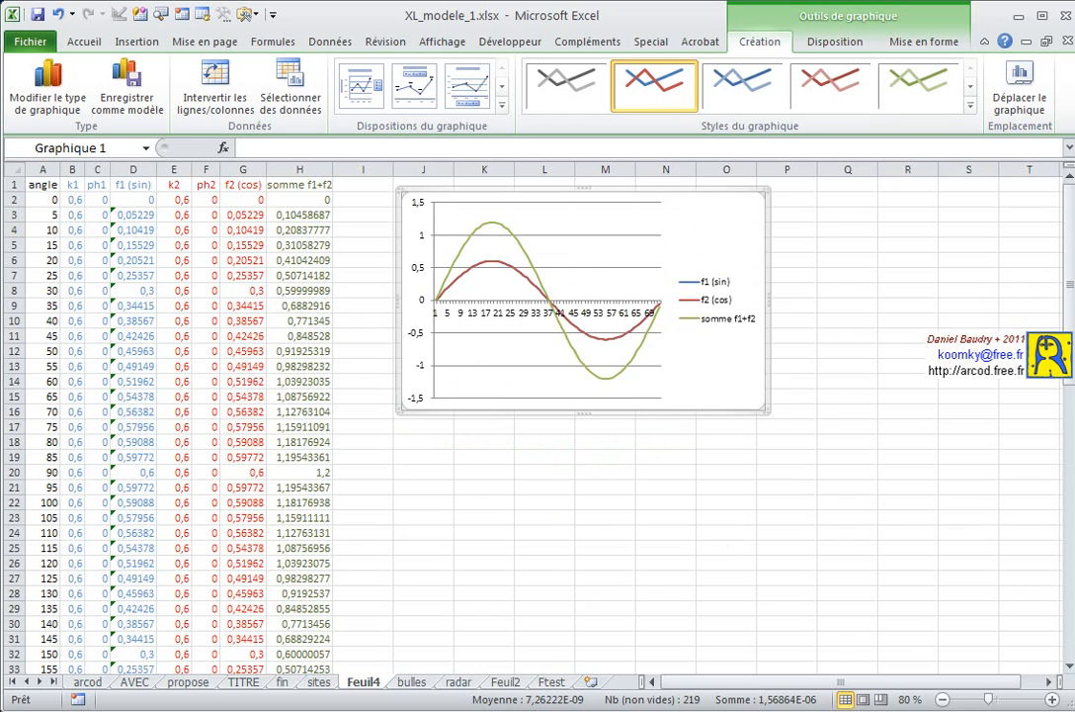
drag(768, 410, 1029, 655)
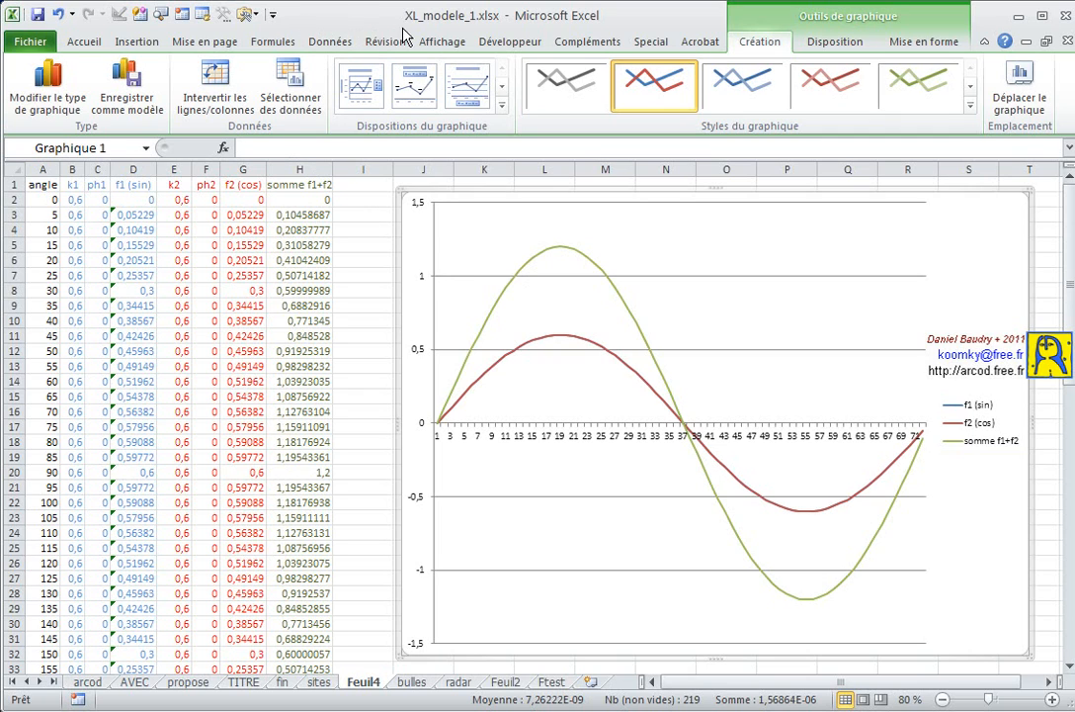
- Draw a spin button form control in column I between the table and the chart, spanning about rows 4 to 10
click(491, 46)
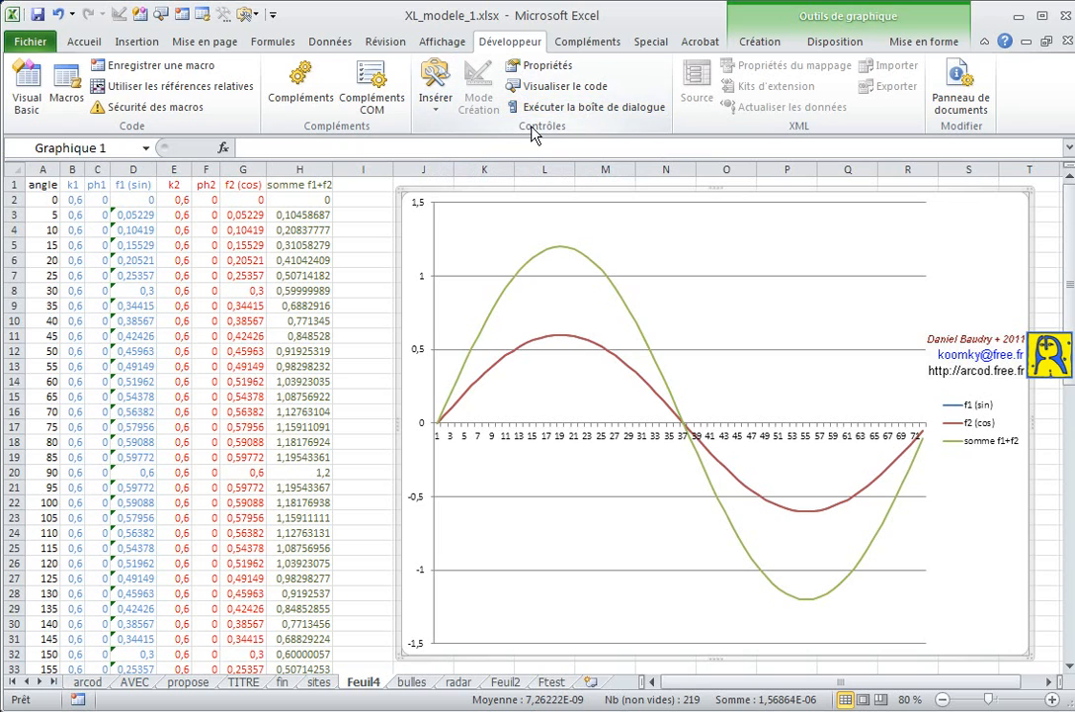
click(436, 82)
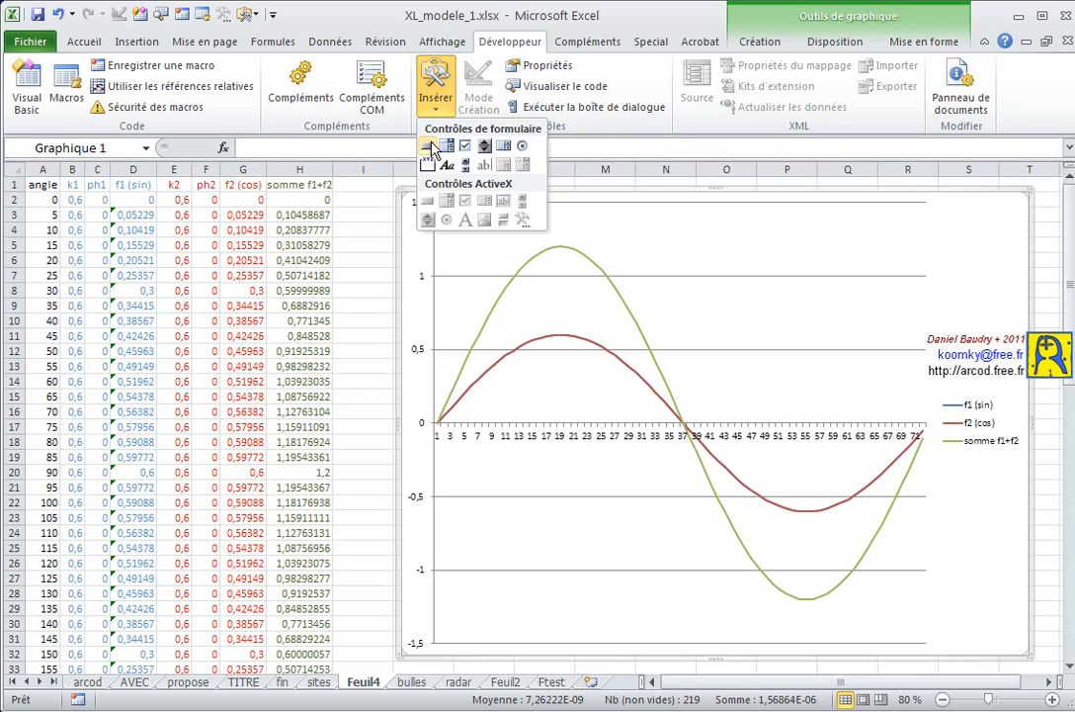
click(484, 146)
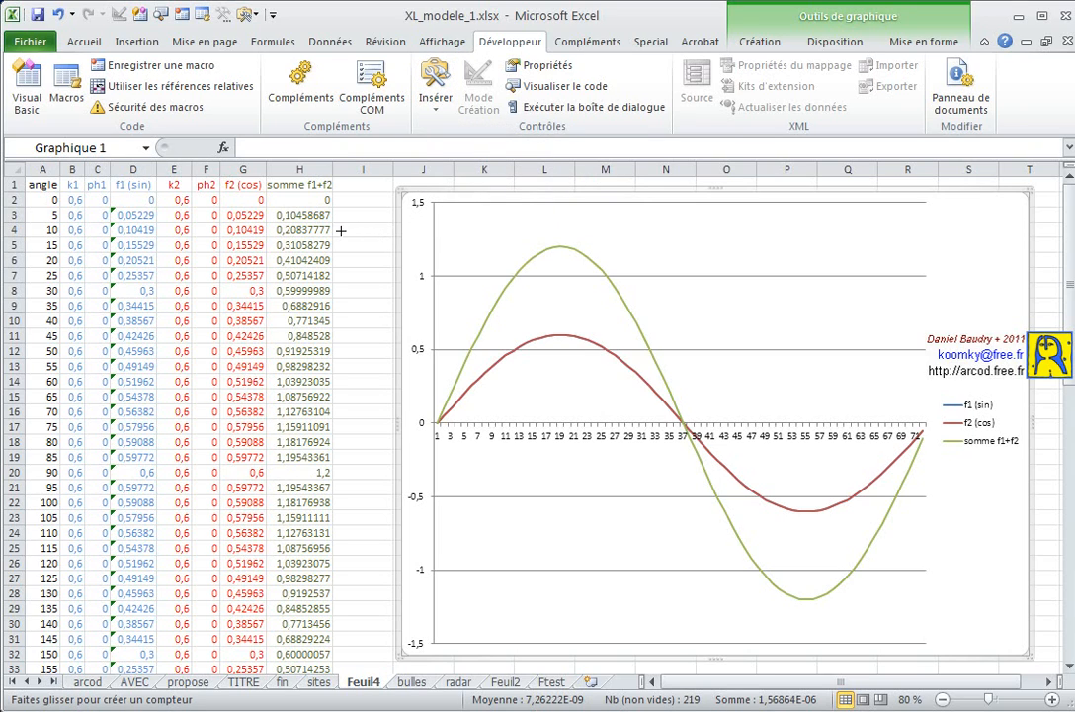
drag(347, 228, 383, 333)
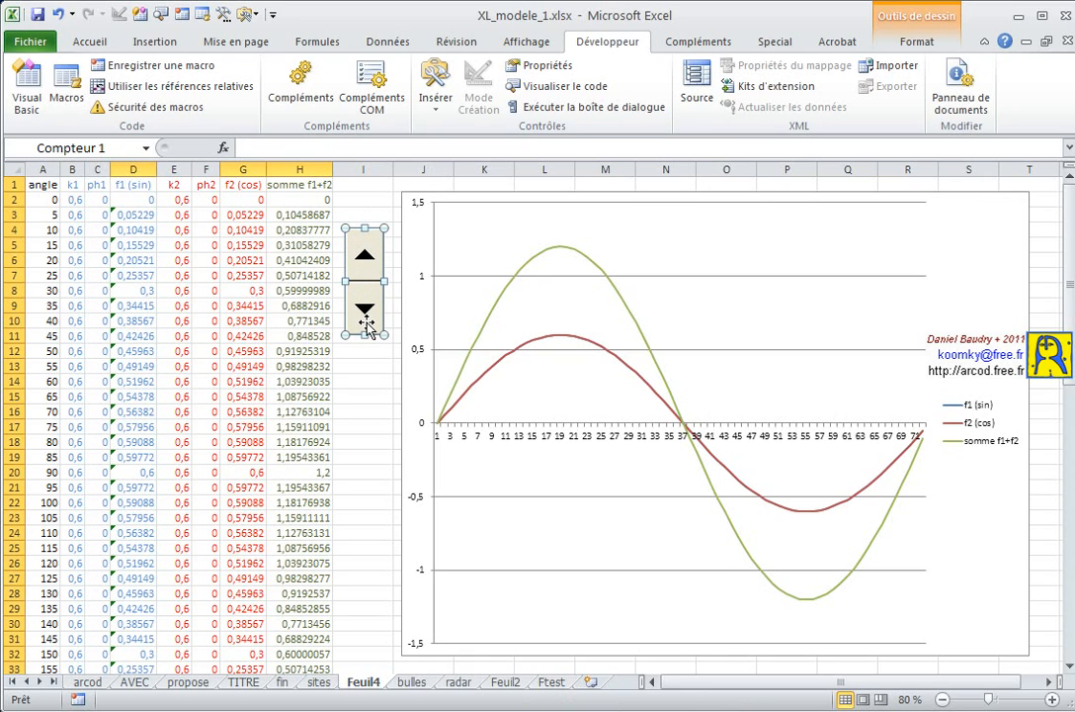
- Format the spin button with a maximum value of 180, an increment of 10 and F2 as the linked cell
right_click(366, 263)
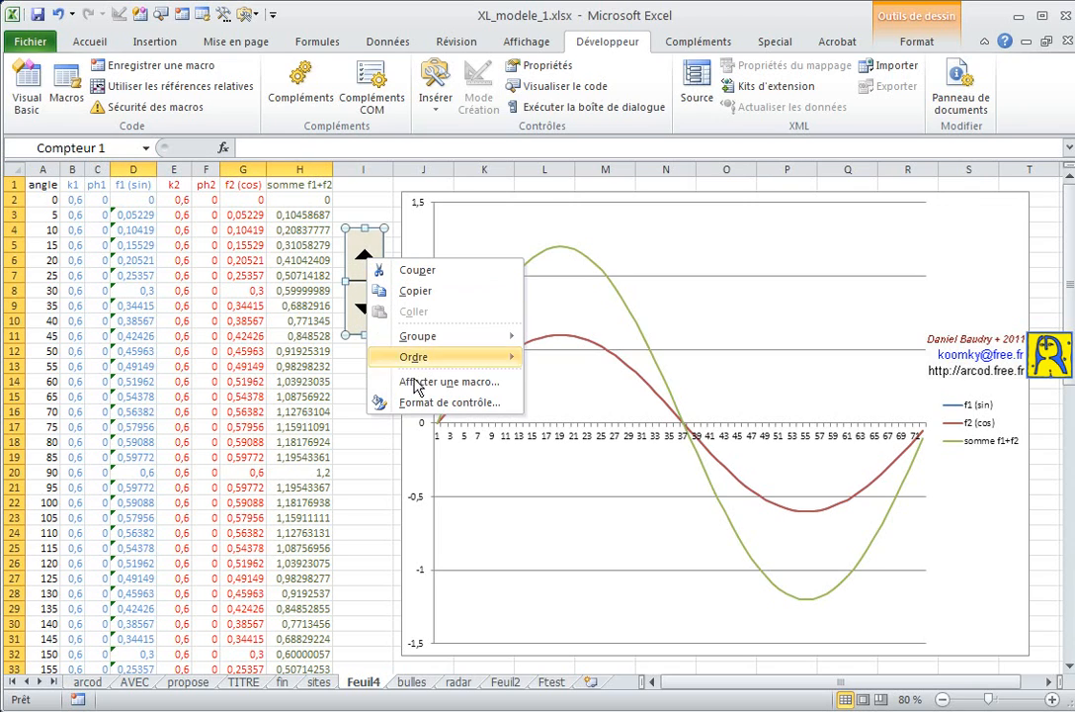
click(425, 405)
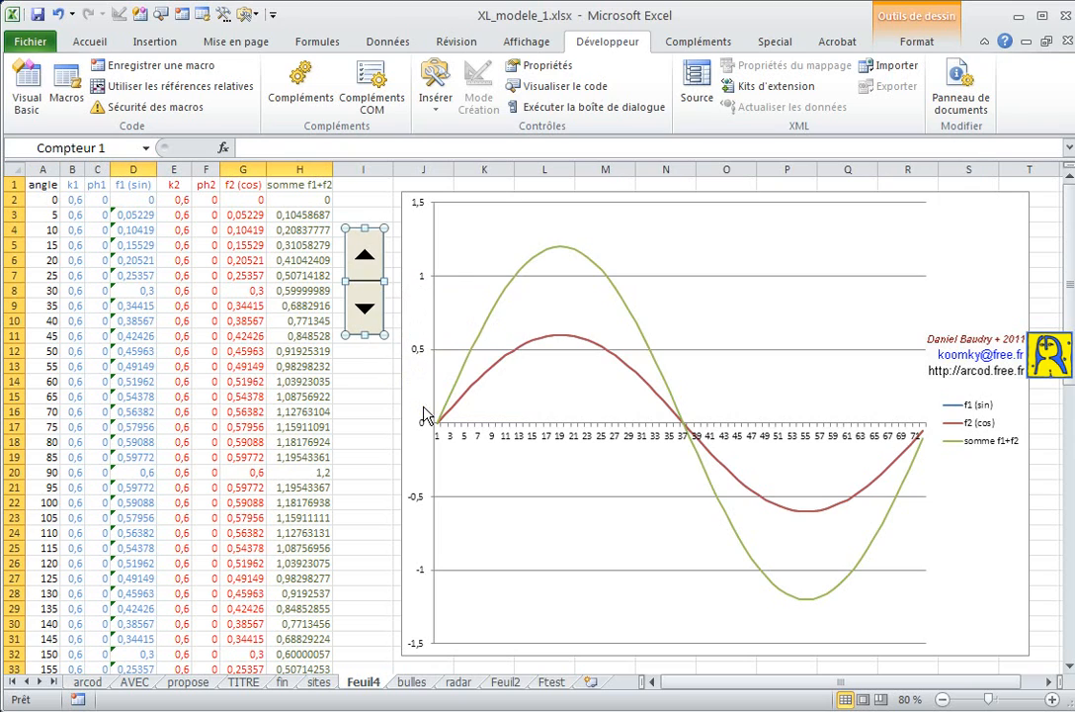
drag(636, 142, 610, 99)
double_click(654, 156)
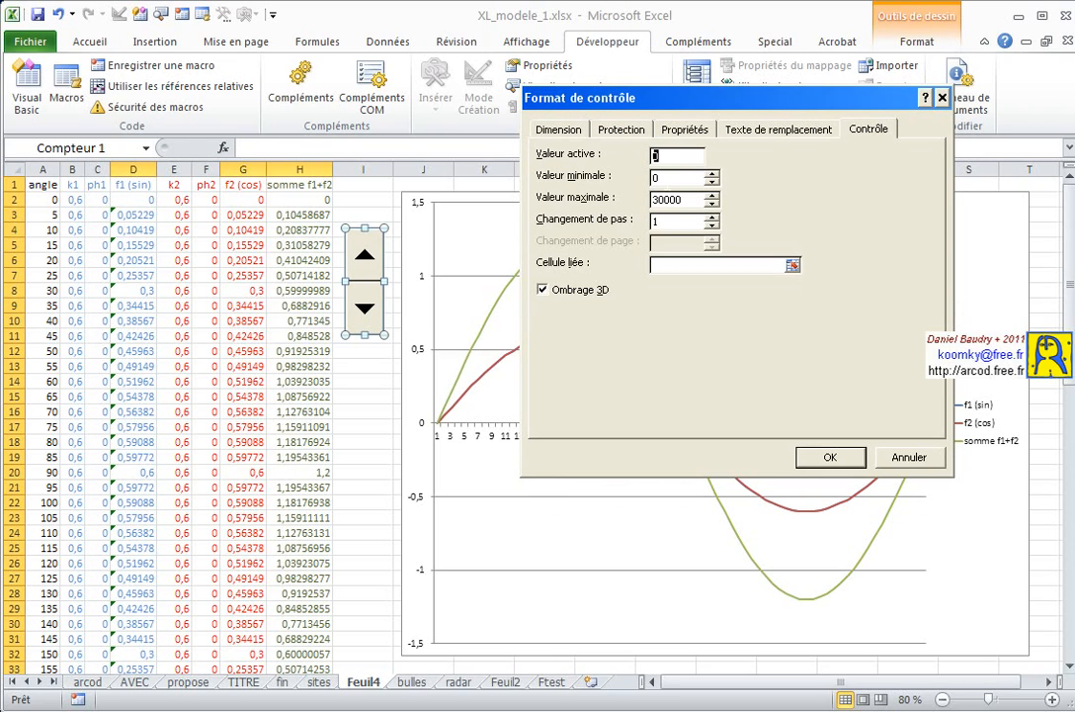
key(Tab)
key(Tab)
text(1)
click(660, 265)
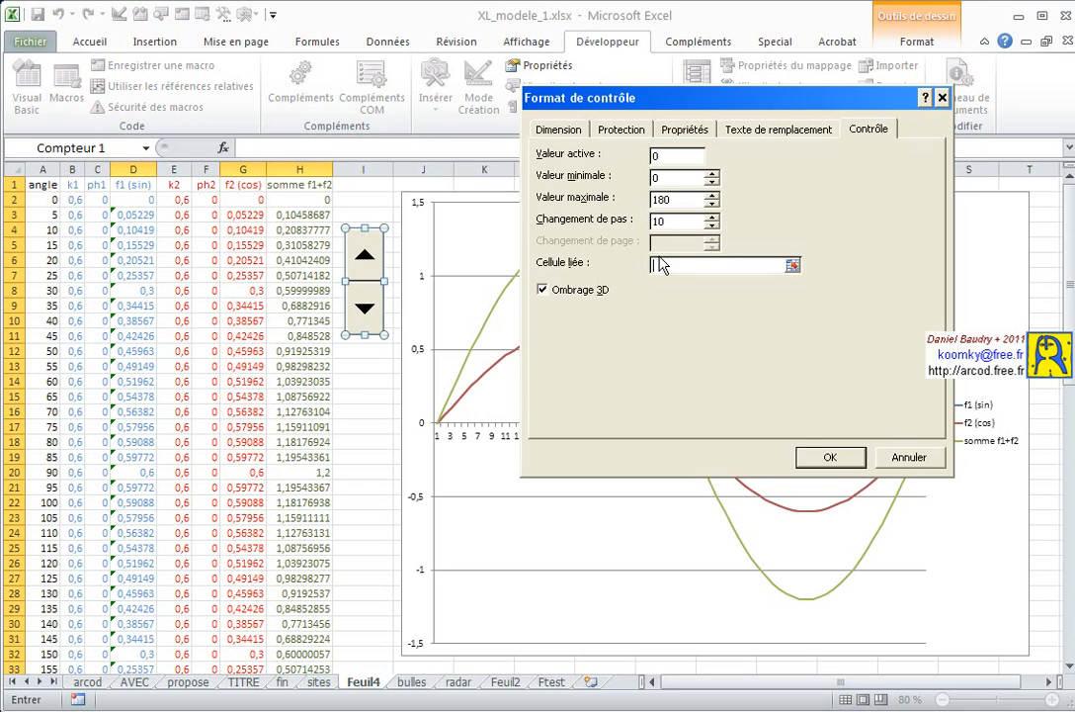
click(202, 199)
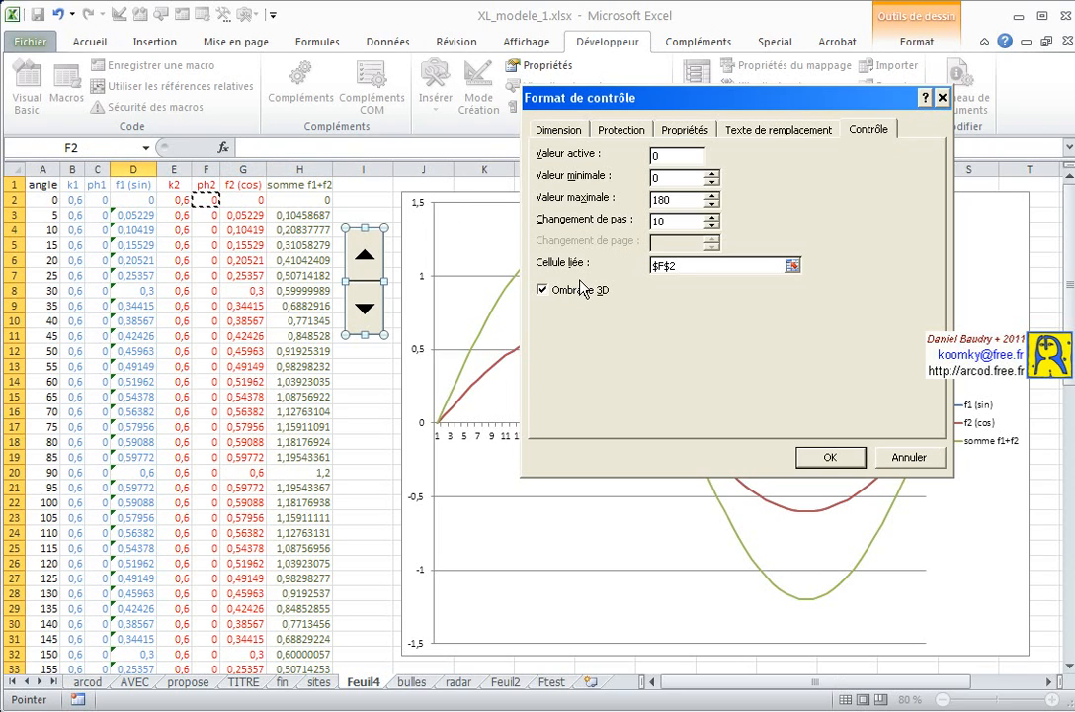
click(808, 461)
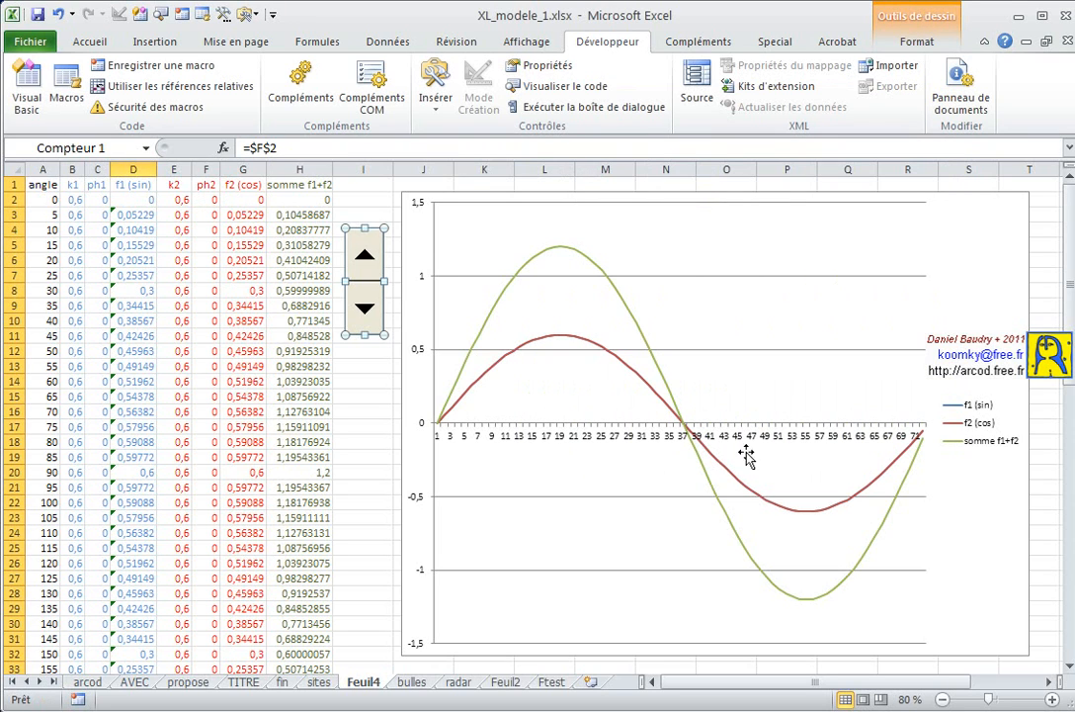
click(361, 367)
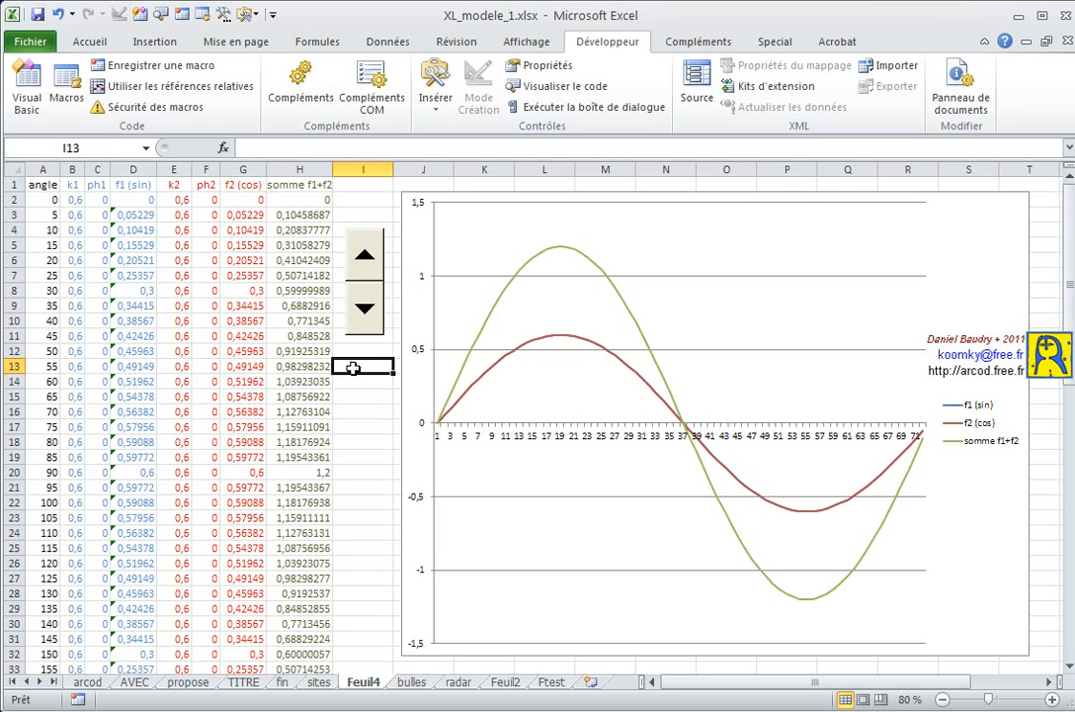
- Raise the ph2 phase to 150 in increments of 10 with the spin button
click(363, 260)
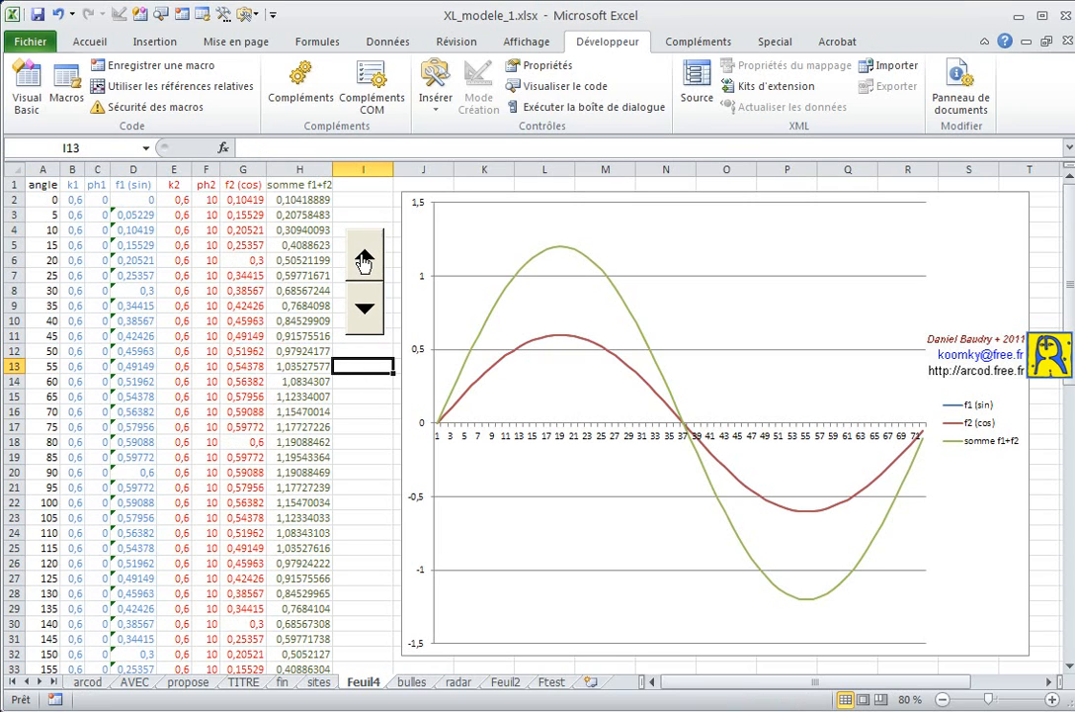
click(363, 259)
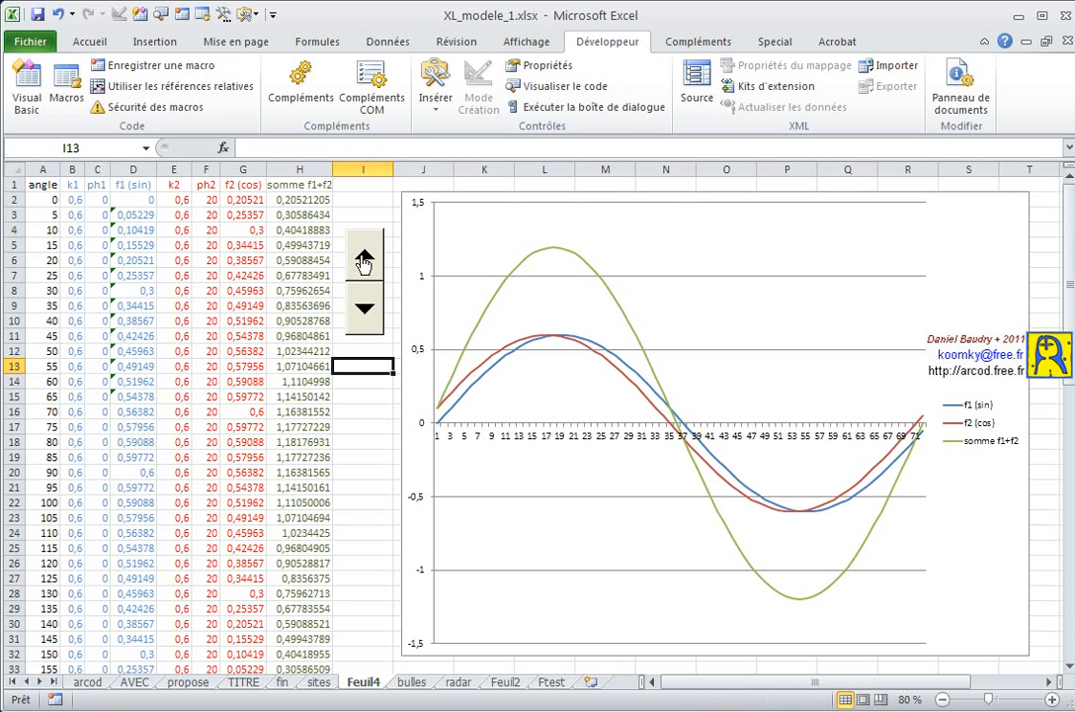
click(363, 260)
click(364, 260)
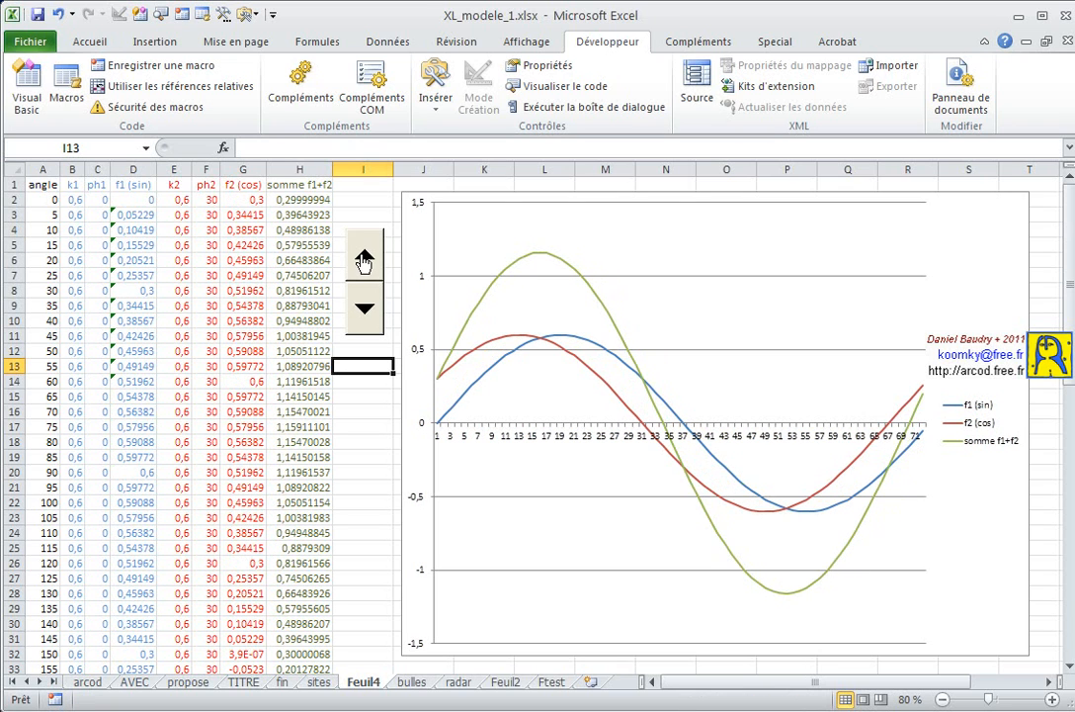
click(364, 260)
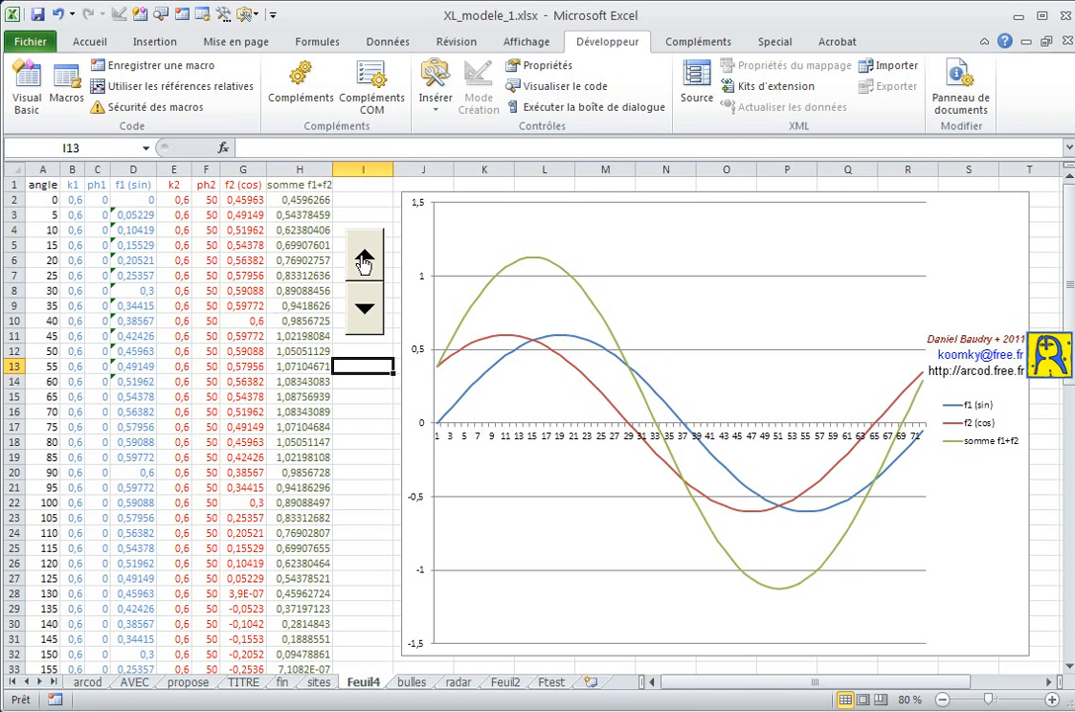
click(364, 260)
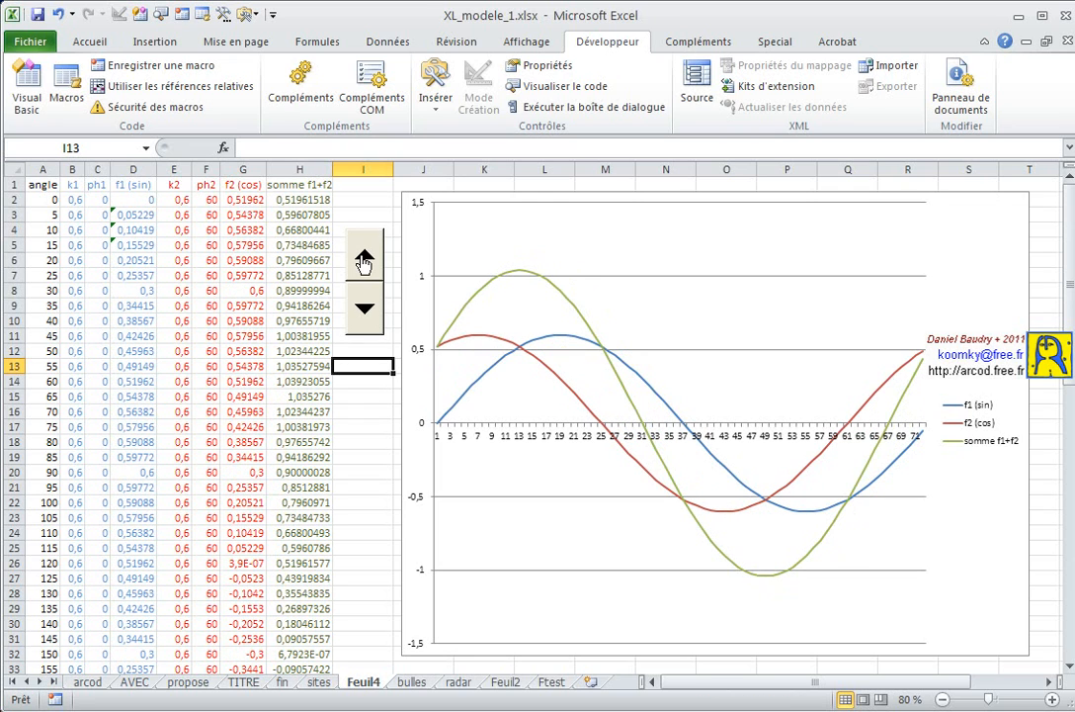
click(364, 260)
click(364, 260)
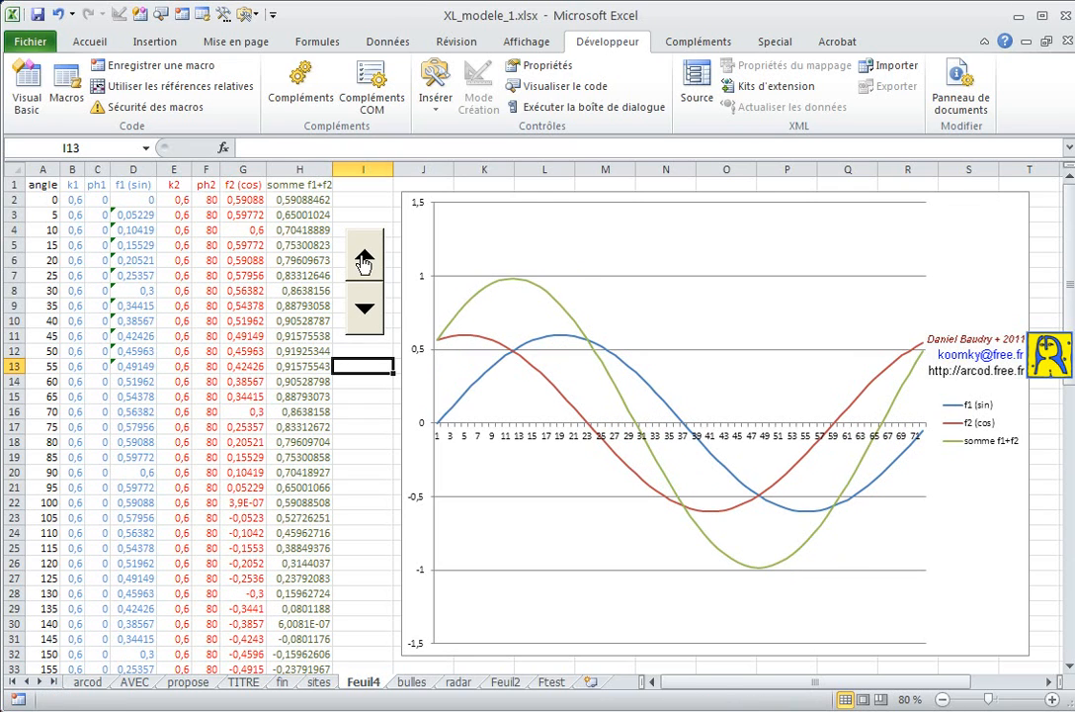
click(363, 260)
click(364, 260)
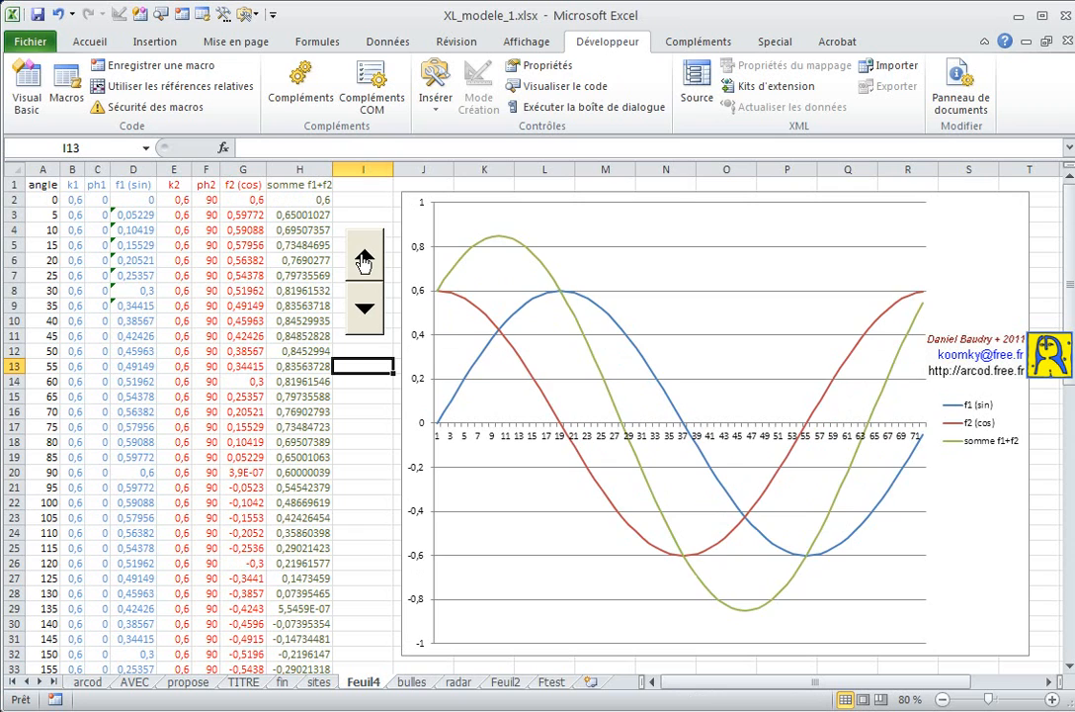
click(363, 260)
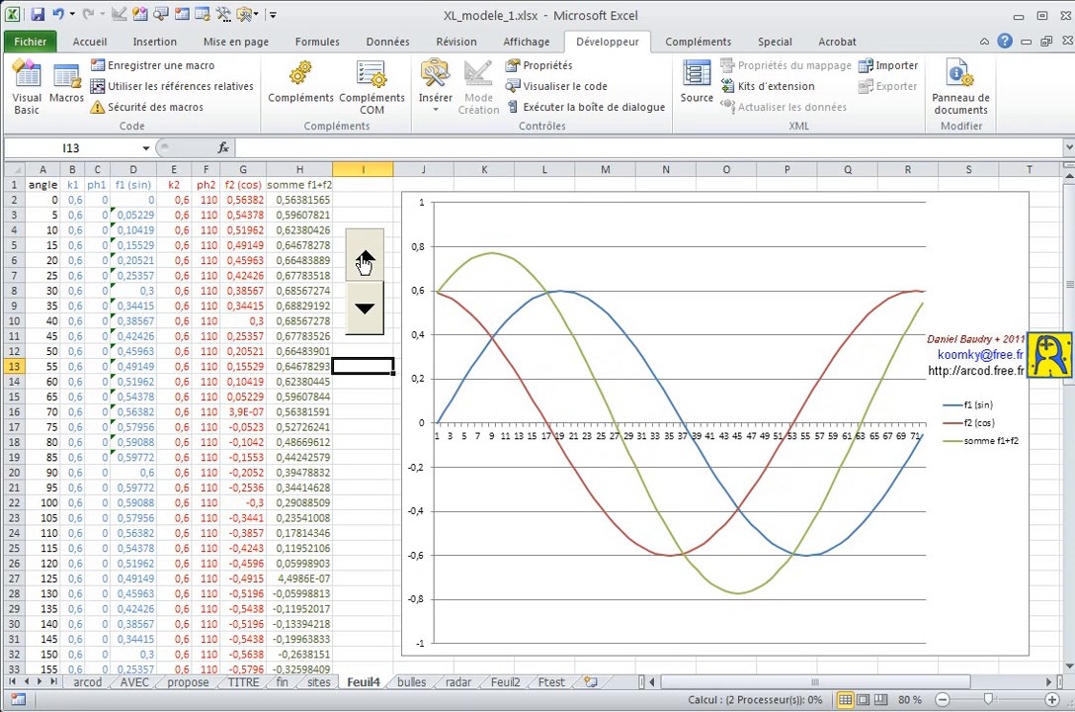
click(364, 260)
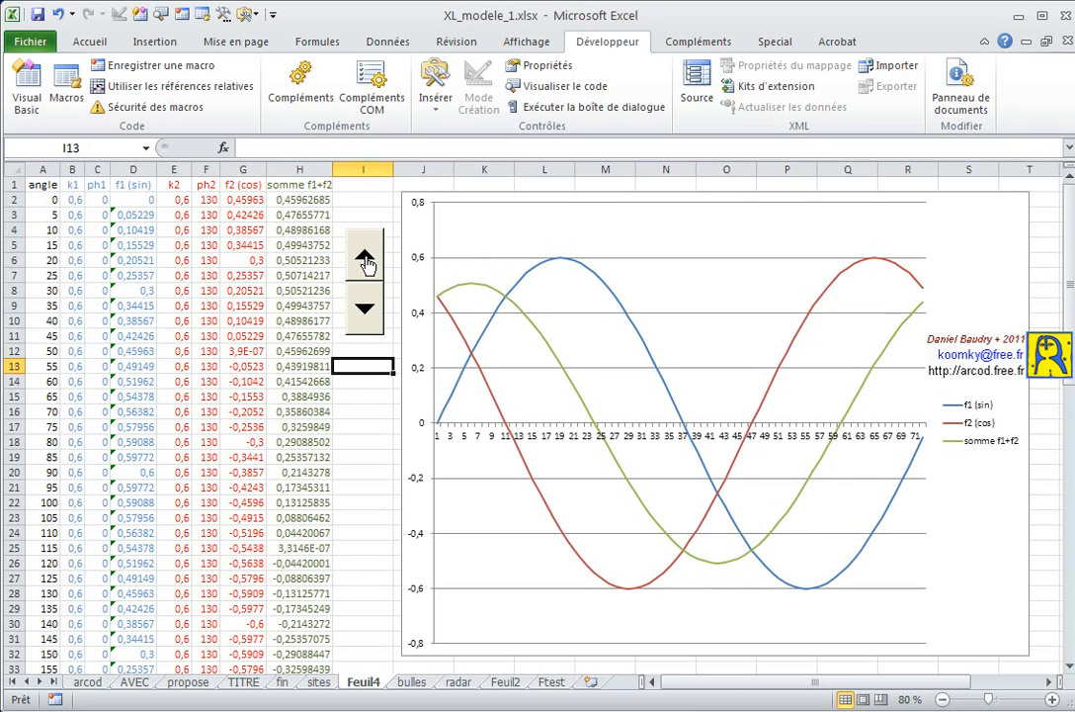
click(365, 259)
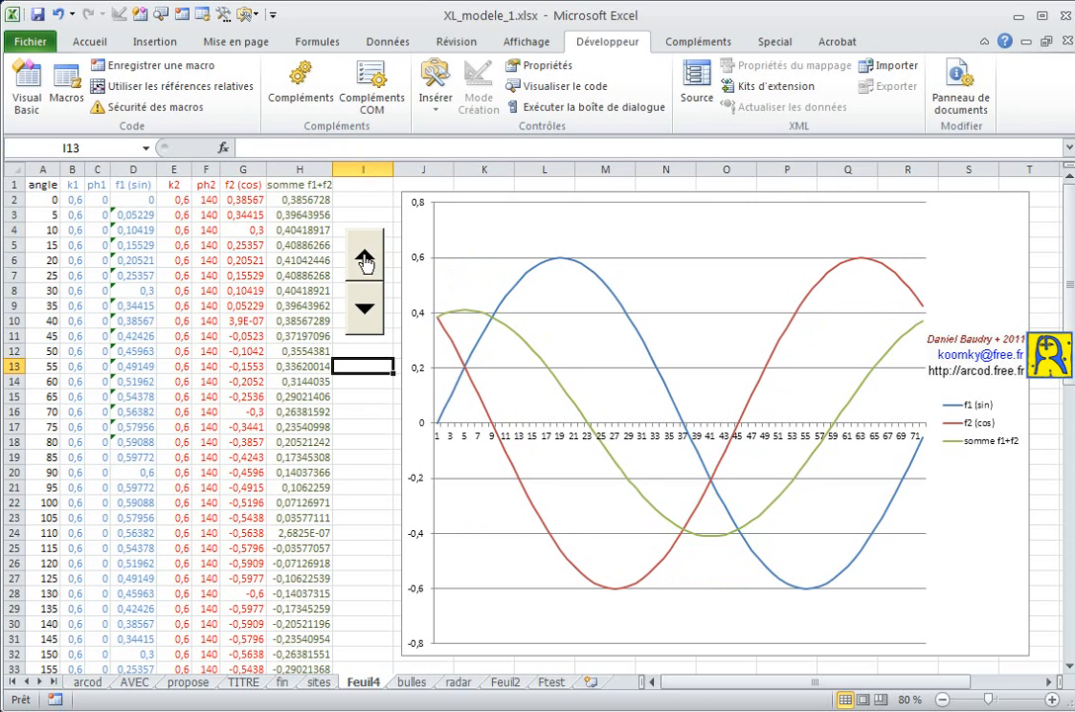
click(365, 259)
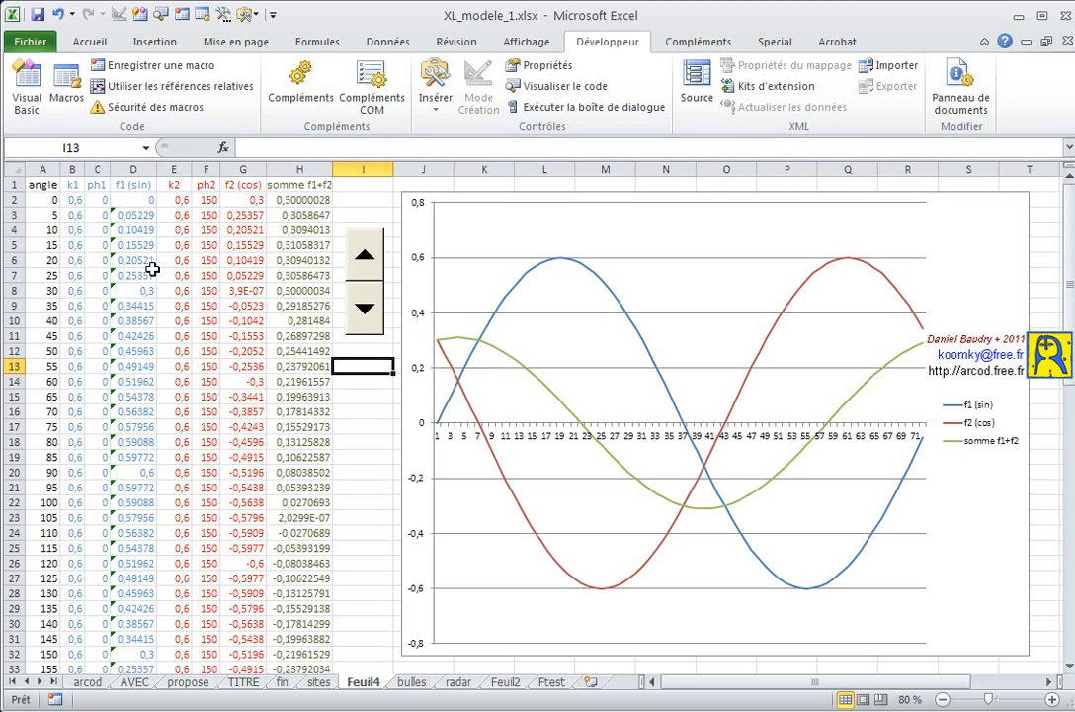
- Review the k1 and ph1 columns, and show the fin worksheet
click(72, 170)
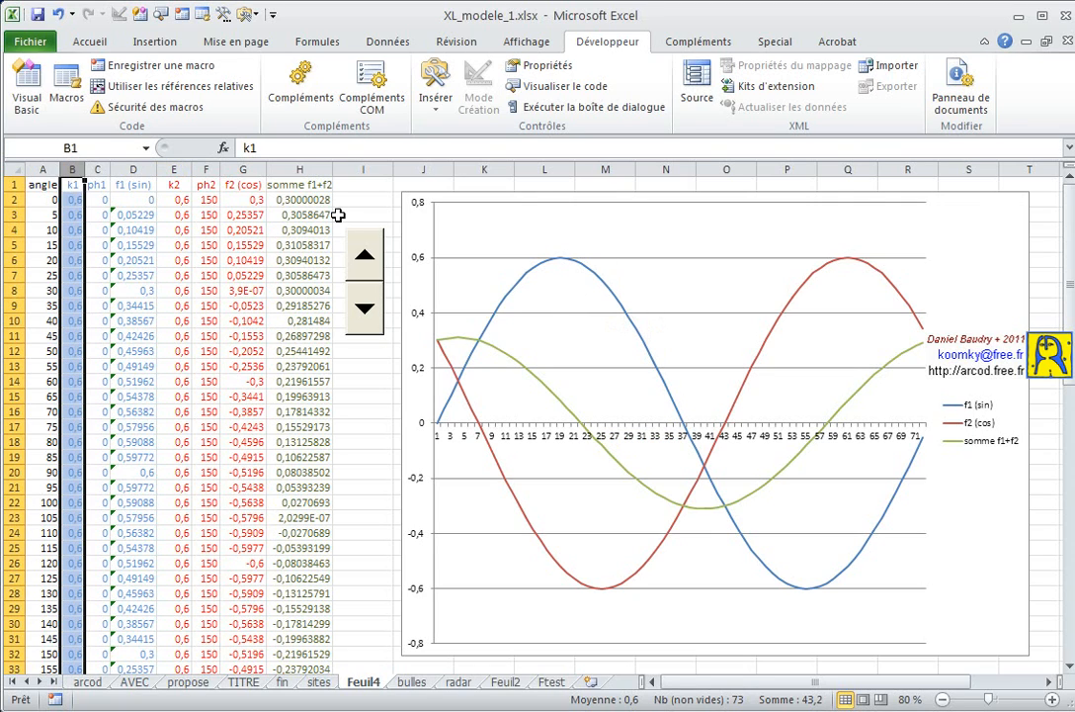
click(96, 167)
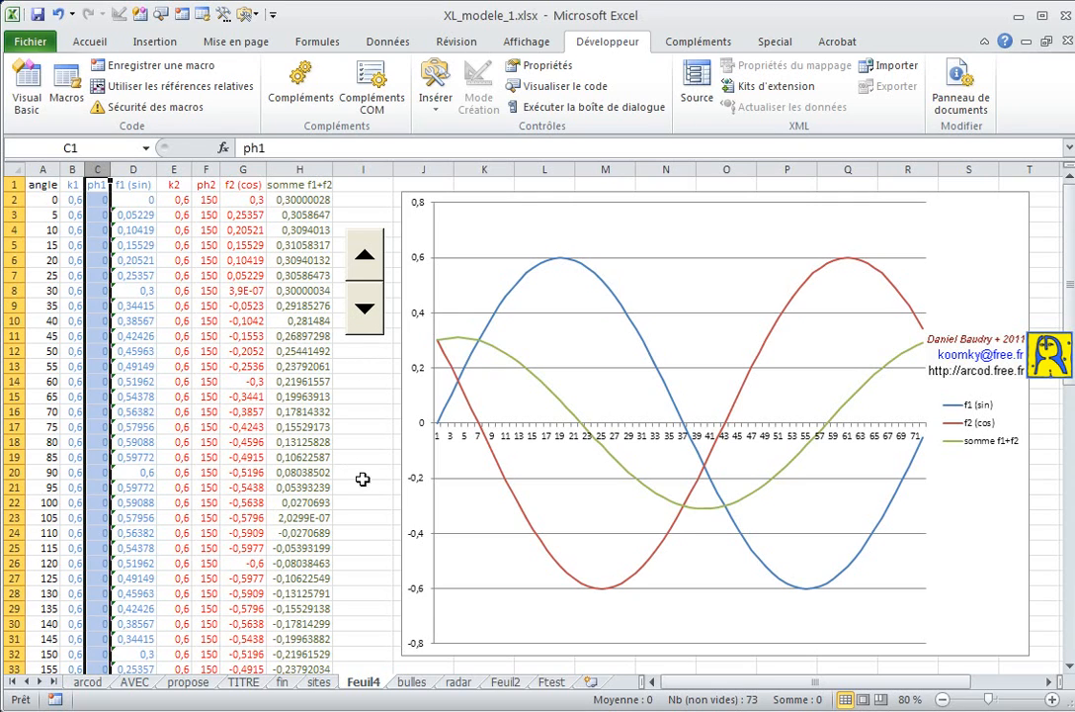
click(281, 682)
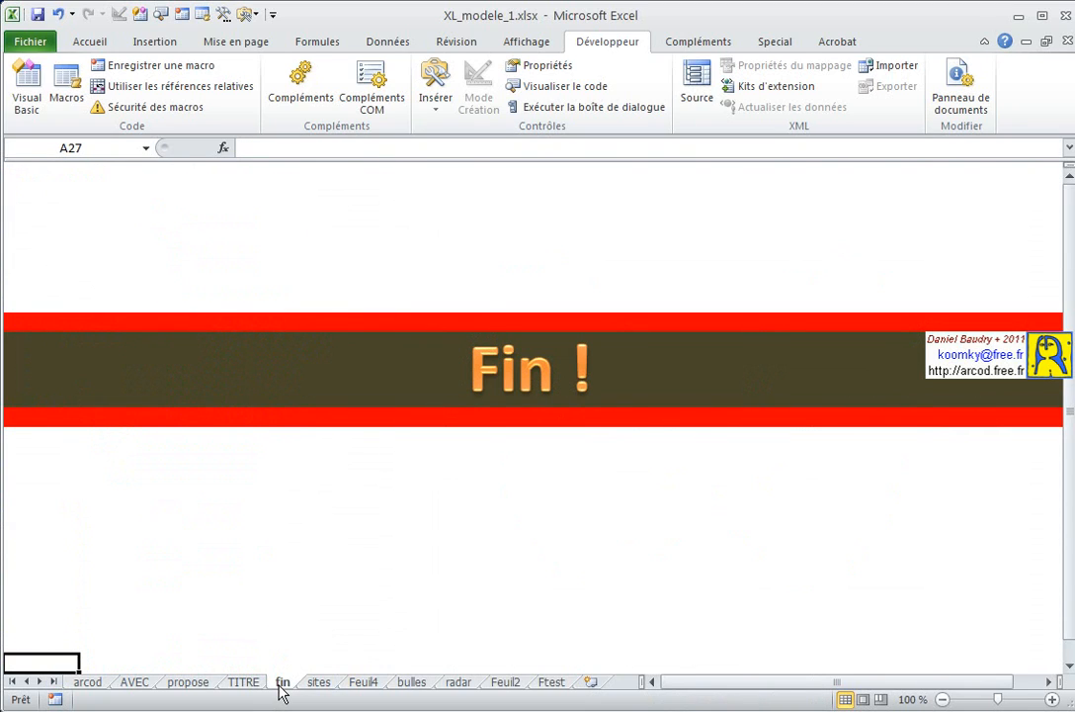